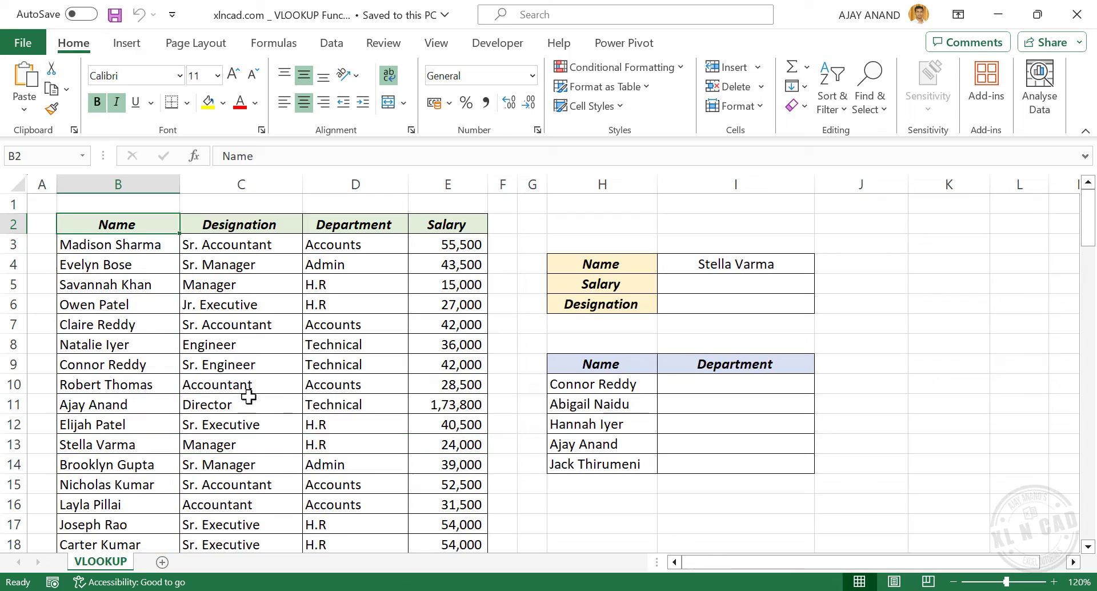
Begin the Salary formula in I5 as =VLOOKUP(I4, using the name in I4
{"action": "scroll", "coordinate": [159, 259], "scroll_direction": "down", "scroll_amount": 16}
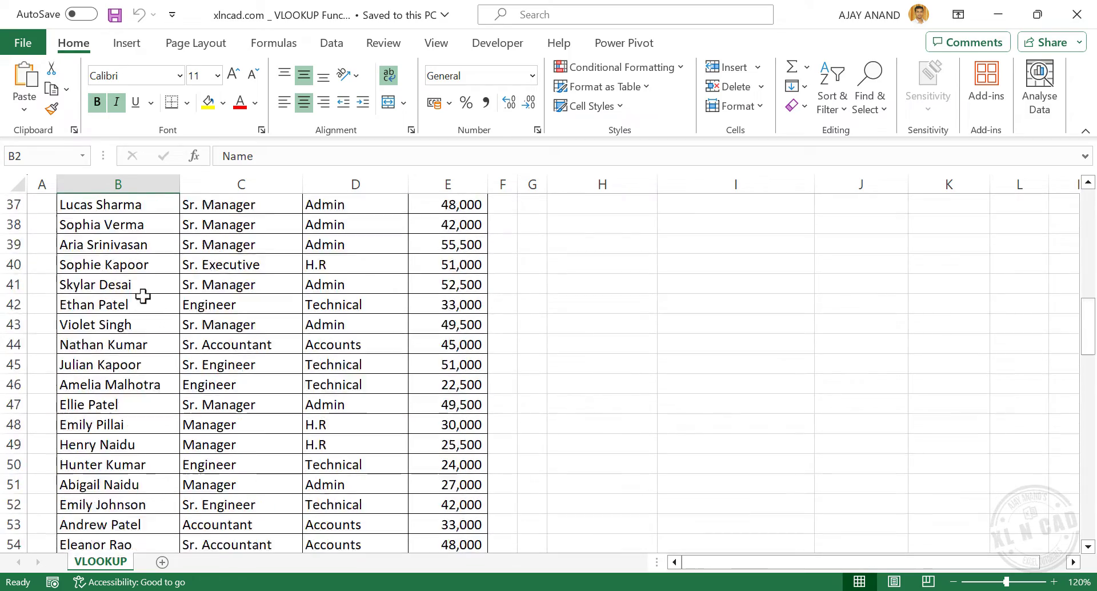
{"action": "scroll", "coordinate": [140, 328], "scroll_direction": "down", "scroll_amount": 2}
{"action": "scroll", "coordinate": [166, 387], "scroll_direction": "up", "scroll_amount": 16}
{"action": "scroll", "coordinate": [169, 391], "scroll_direction": "up", "scroll_amount": 2}
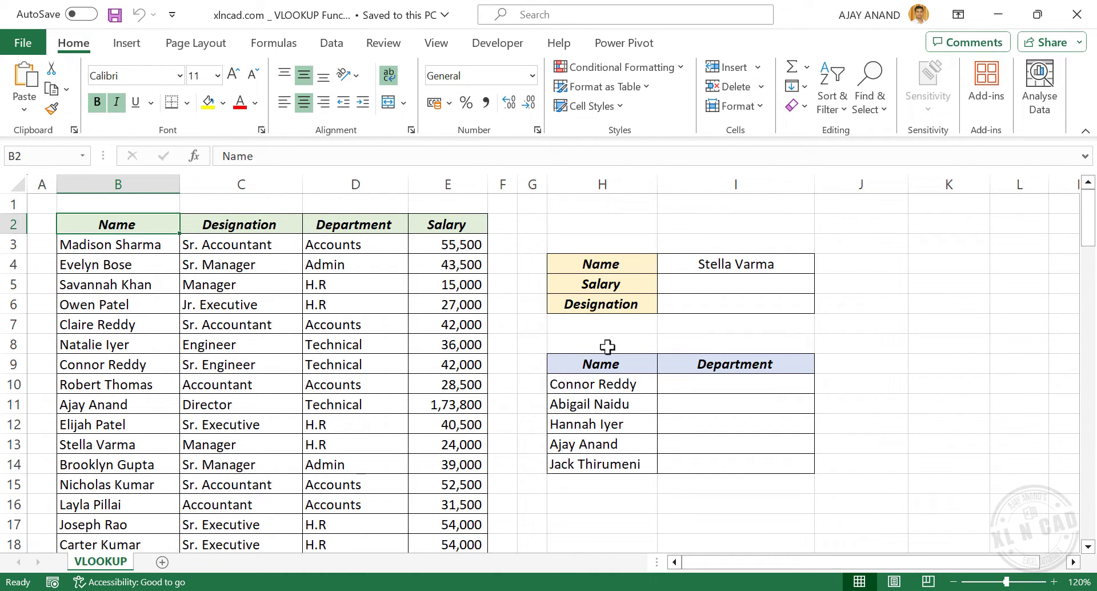
{"action": "left_click", "coordinate": [741, 283]}
{"action": "type", "text": "=VLOOKUP"}
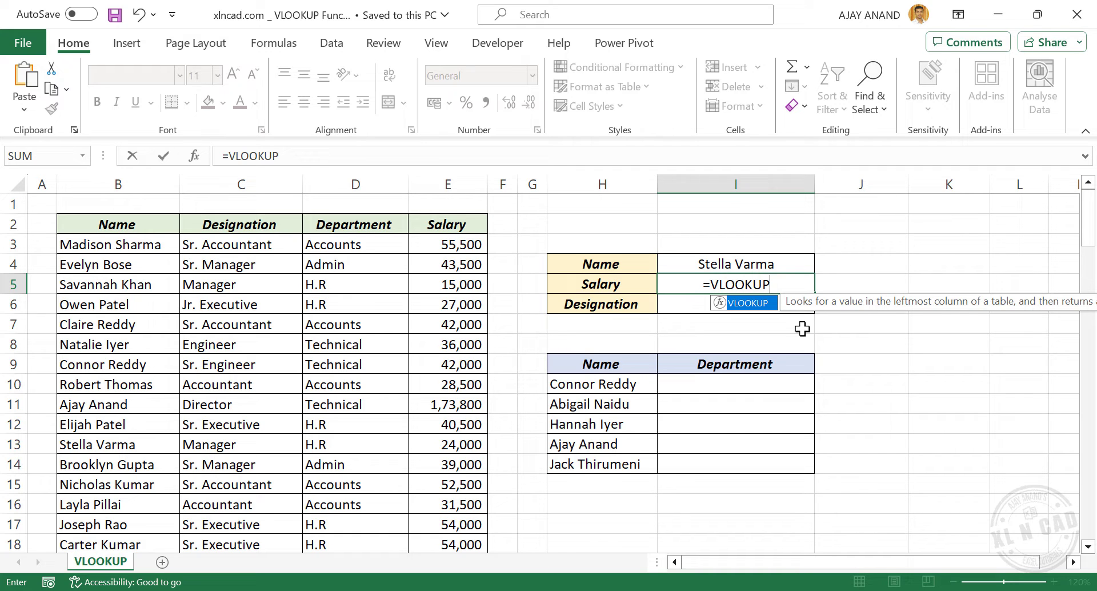
{"action": "type", "text": "("}
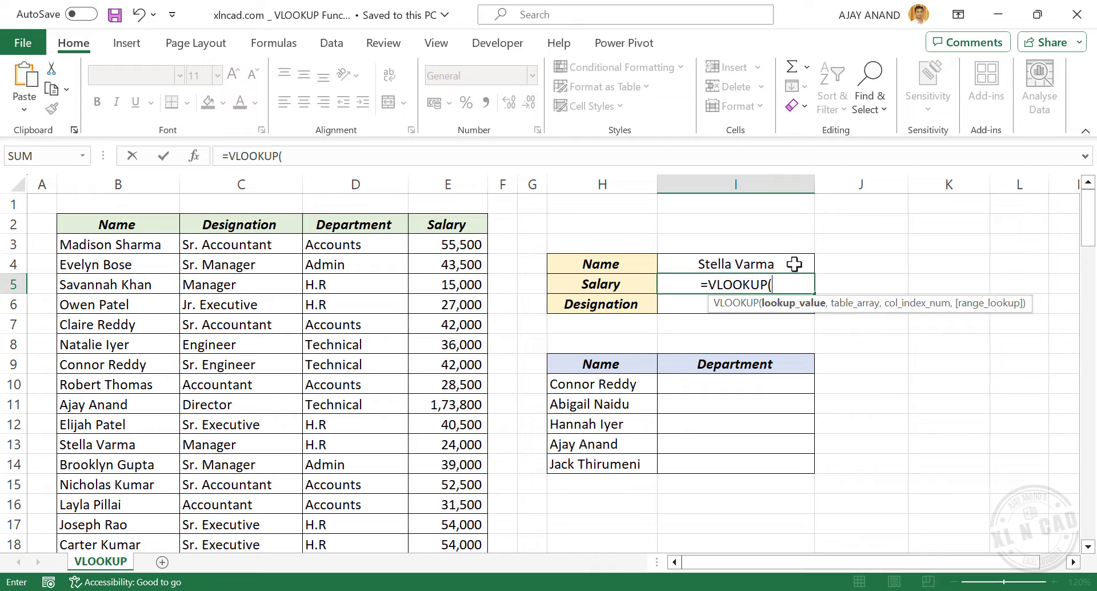
{"action": "left_click", "coordinate": [778, 263]}
{"action": "type", "text": ","}
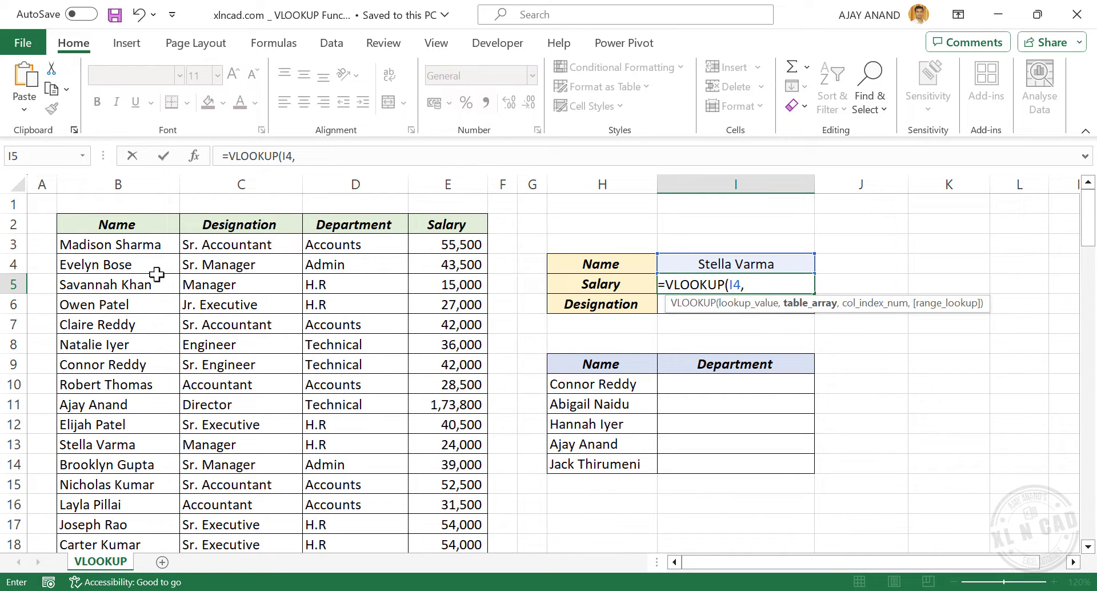
Complete I5 as =VLOOKUP(I4,B3:E110,4,FALSE) so the salary 24000 appears
{"action": "left_click_drag", "start_coordinate": [109, 242], "coordinate": [463, 466]}
{"action": "scroll", "coordinate": [525, 437], "scroll_direction": "up", "scroll_amount": 19}
{"action": "scroll", "coordinate": [525, 437], "scroll_direction": "up", "scroll_amount": 13}
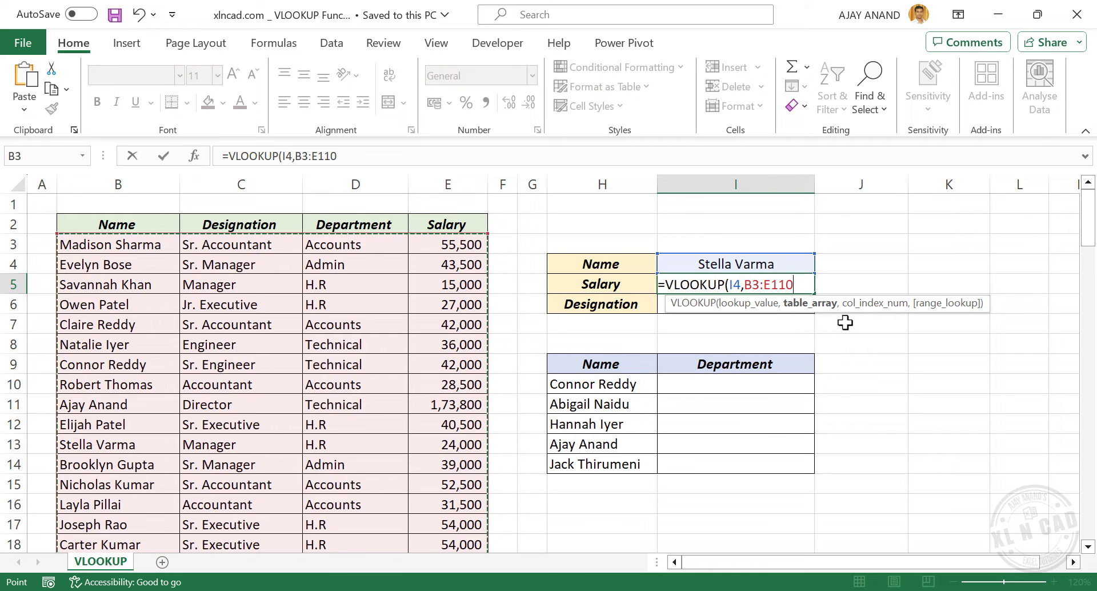
{"action": "type", "text": ","}
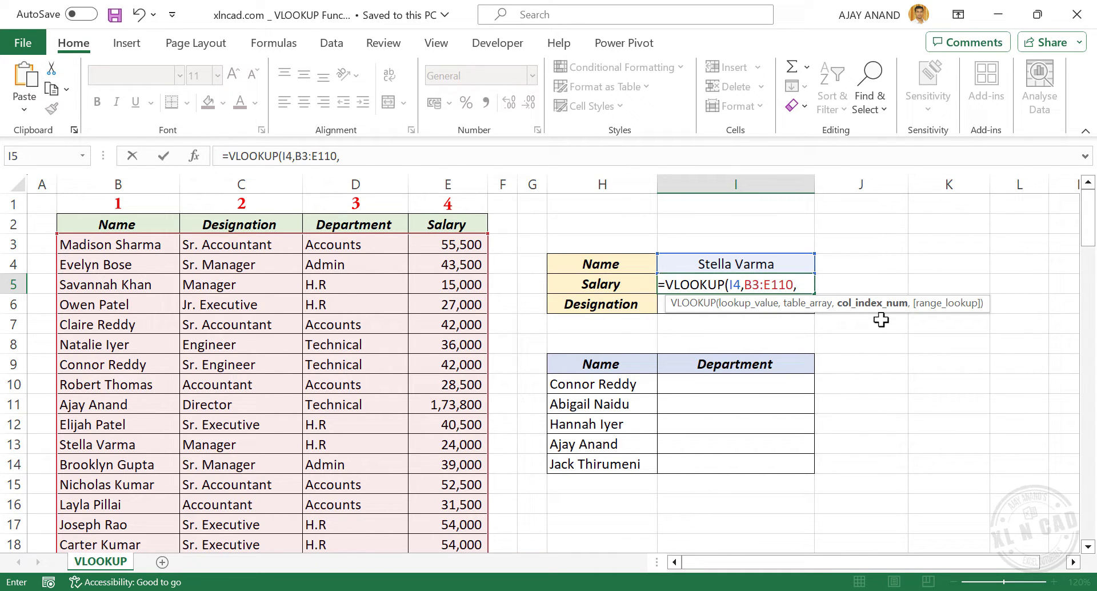
{"action": "type", "text": ","}
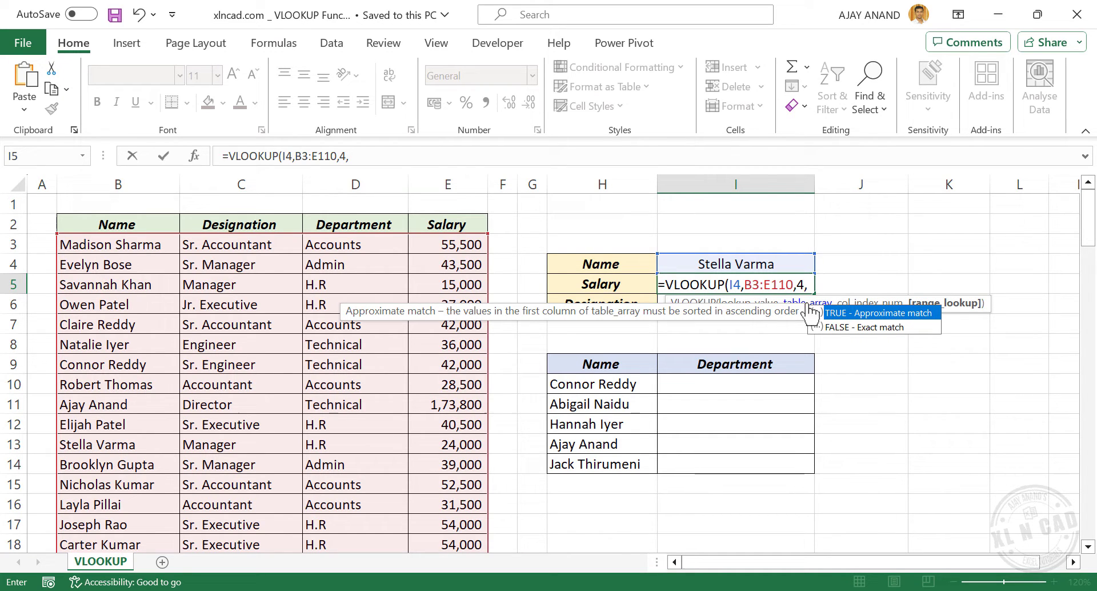
{"action": "double_click", "coordinate": [909, 327]}
{"action": "type", "text": ")"}
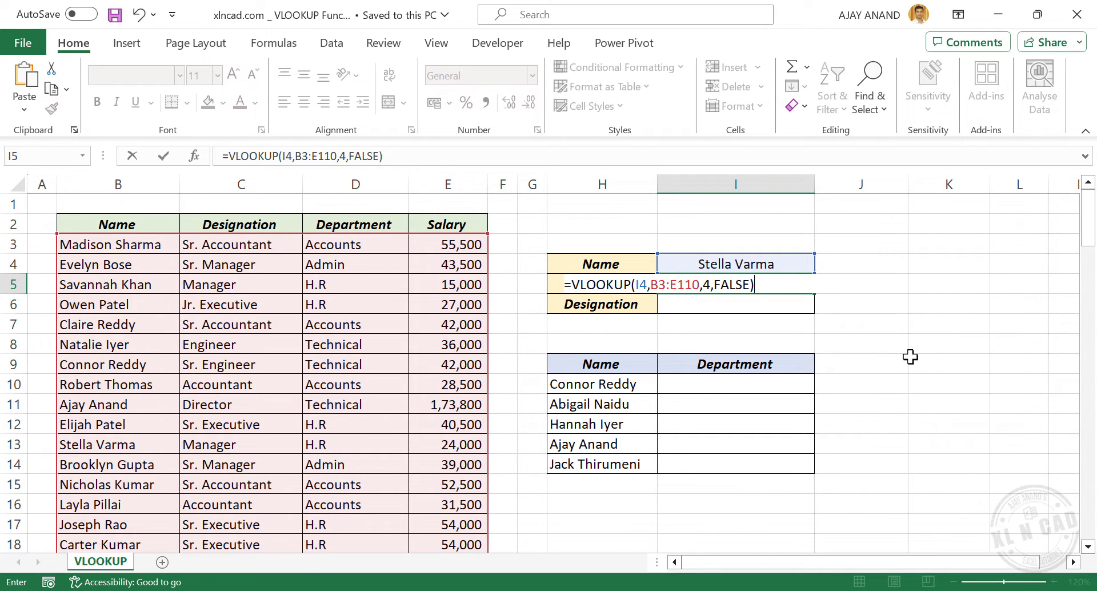
{"action": "key", "text": "Return"}
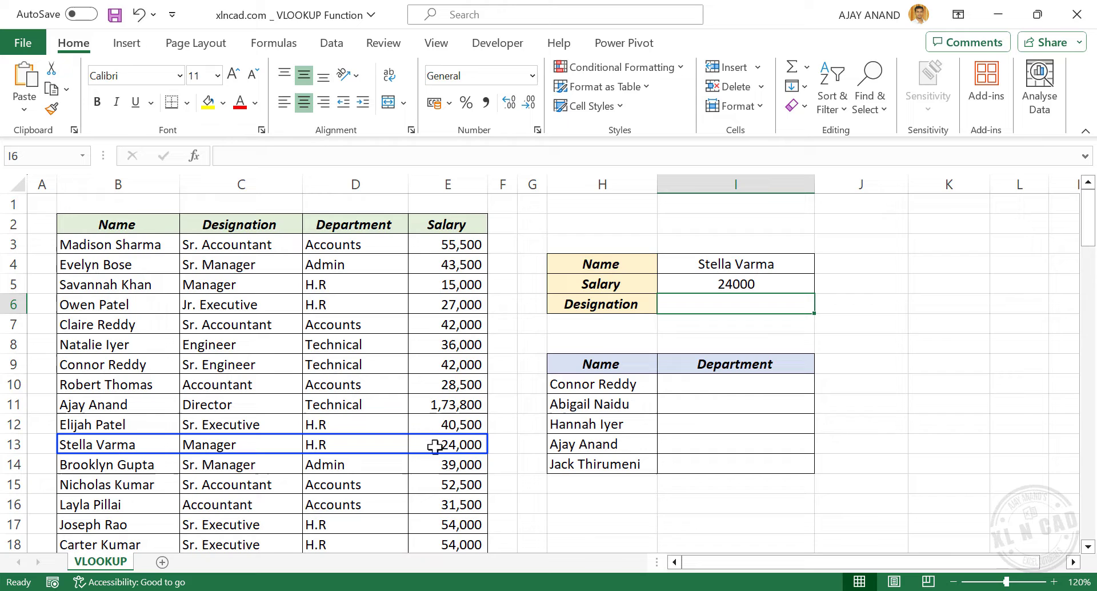
Enter a different employee's name in I4 so the salary result updates to 27000
{"action": "left_click", "coordinate": [781, 265]}
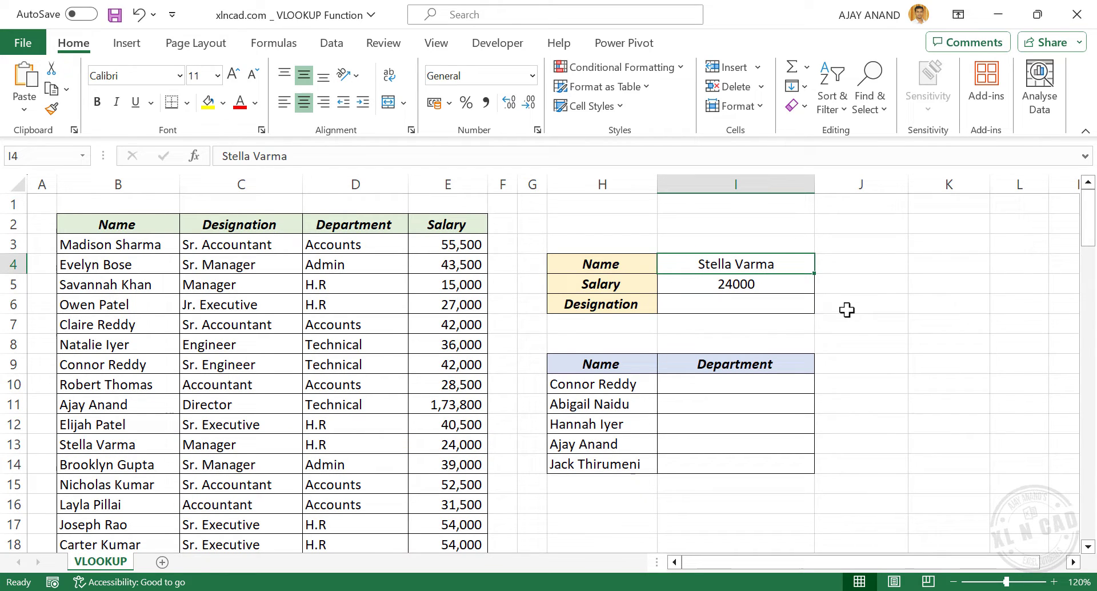
{"action": "type", "text": "Owen Patel"}
{"action": "key", "text": "Return"}
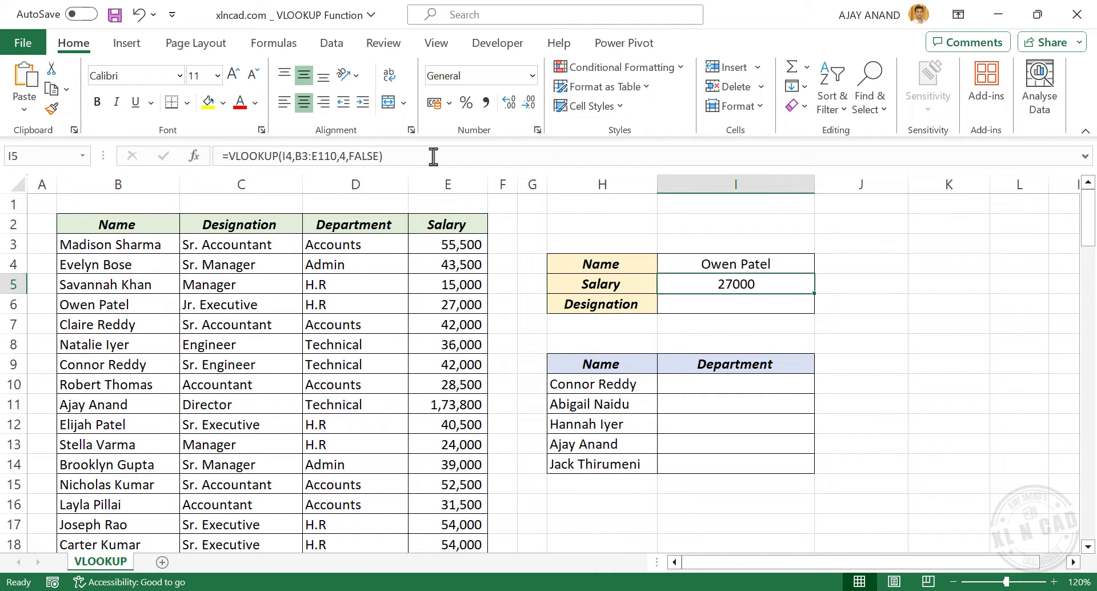
{"action": "left_click", "coordinate": [344, 159]}
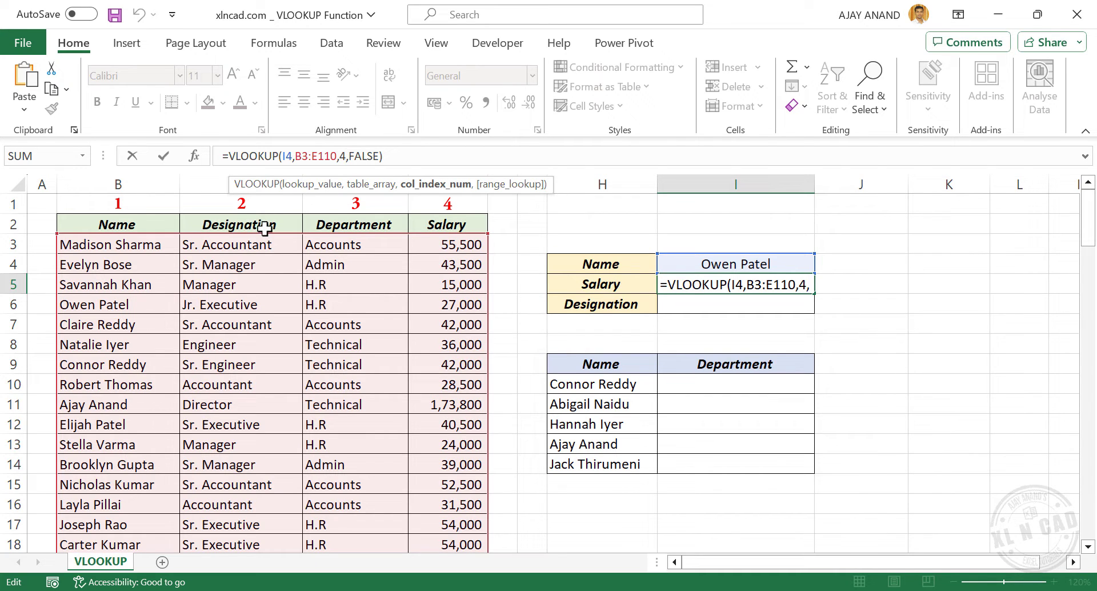
Copy I5's VLOOKUP into I6 and change column 4 to 2, returning Jr. Executive
{"action": "left_click_drag", "start_coordinate": [418, 155], "coordinate": [220, 155]}
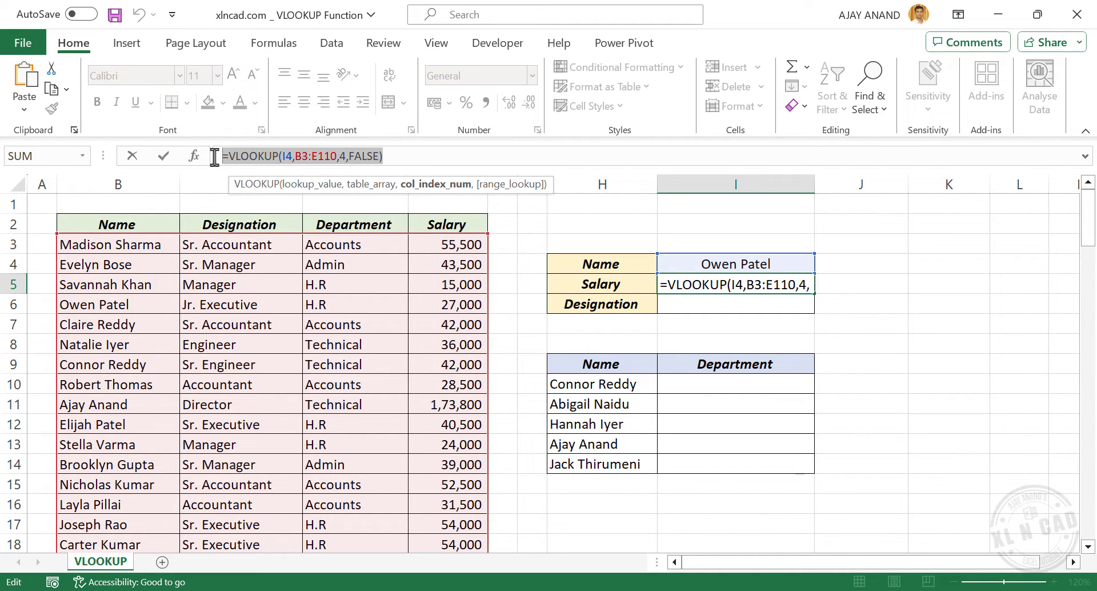
{"action": "right_click", "coordinate": [346, 156]}
{"action": "left_click", "coordinate": [394, 200]}
{"action": "key", "text": "Escape"}
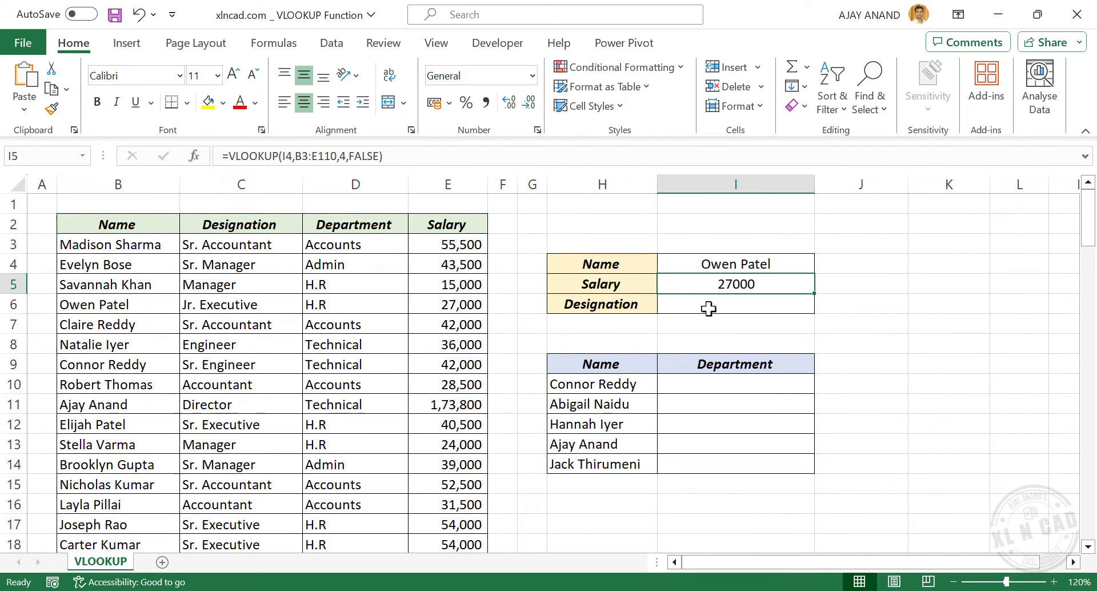
{"action": "left_click", "coordinate": [714, 302]}
{"action": "right_click", "coordinate": [714, 302]}
{"action": "left_click", "coordinate": [756, 117]}
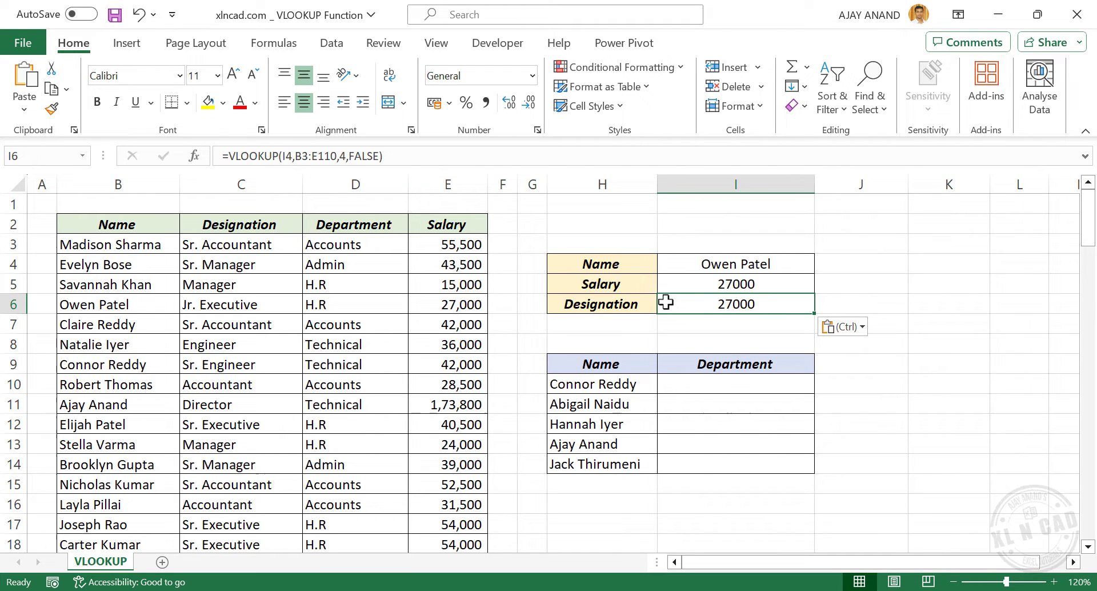
{"action": "left_click", "coordinate": [344, 156]}
{"action": "type", "text": "2"}
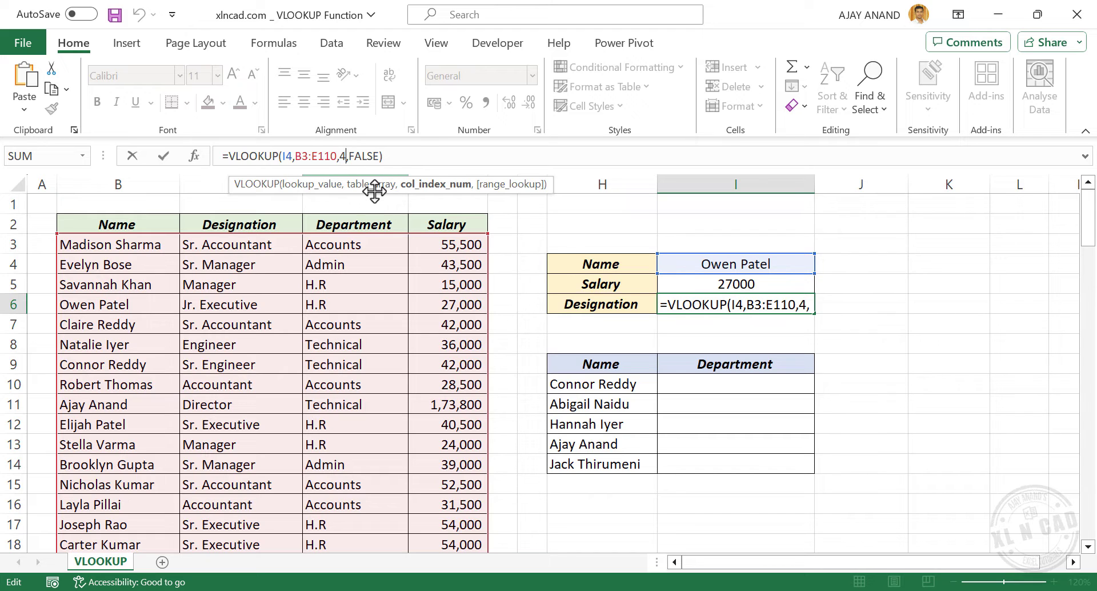
{"action": "key", "text": "Return"}
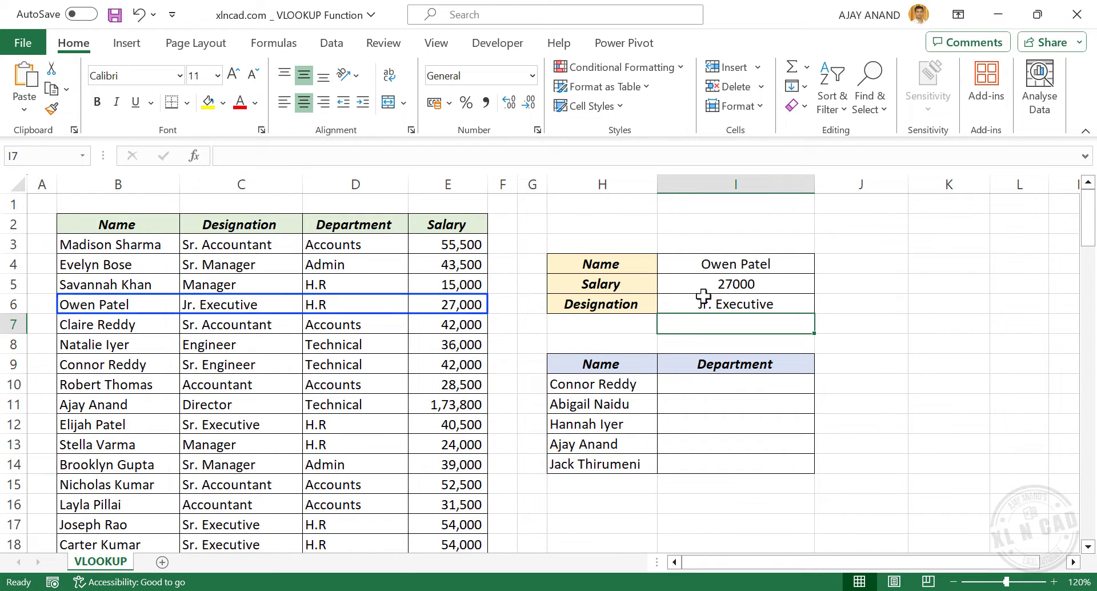
Enter another employee's name in I4 and check their row 100 entry in the table
{"action": "left_click", "coordinate": [760, 262]}
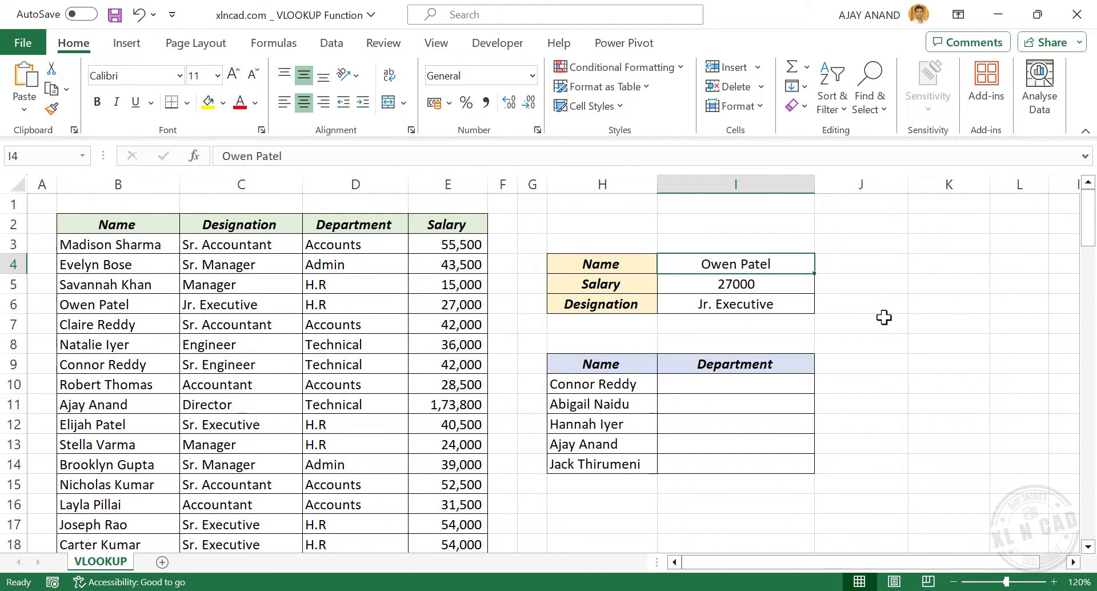
{"action": "type", "text": "Robert"}
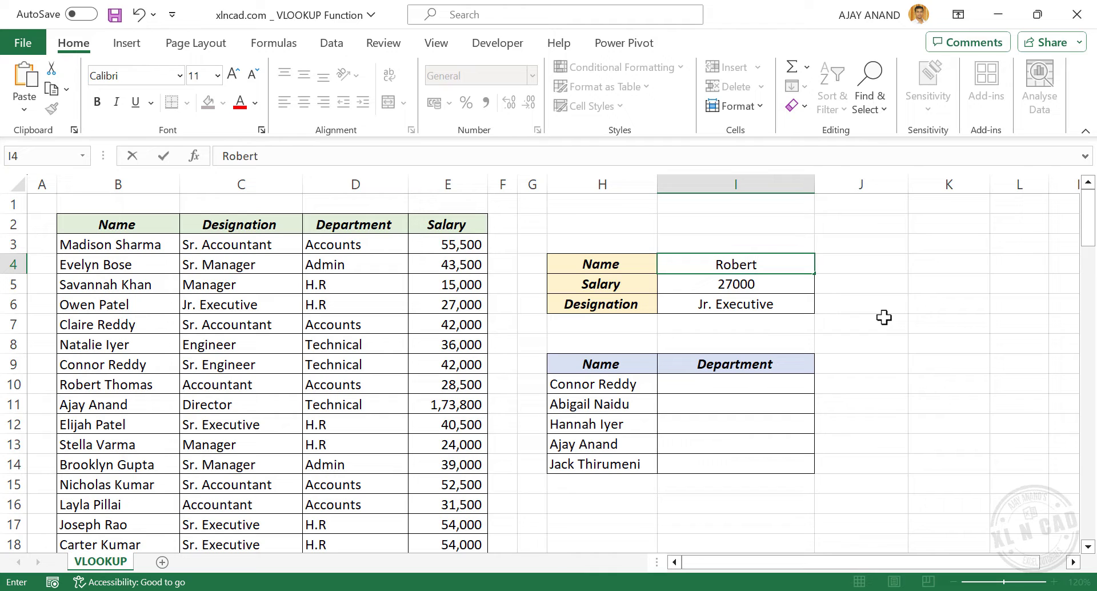
{"action": "type", "text": " Thoma"}
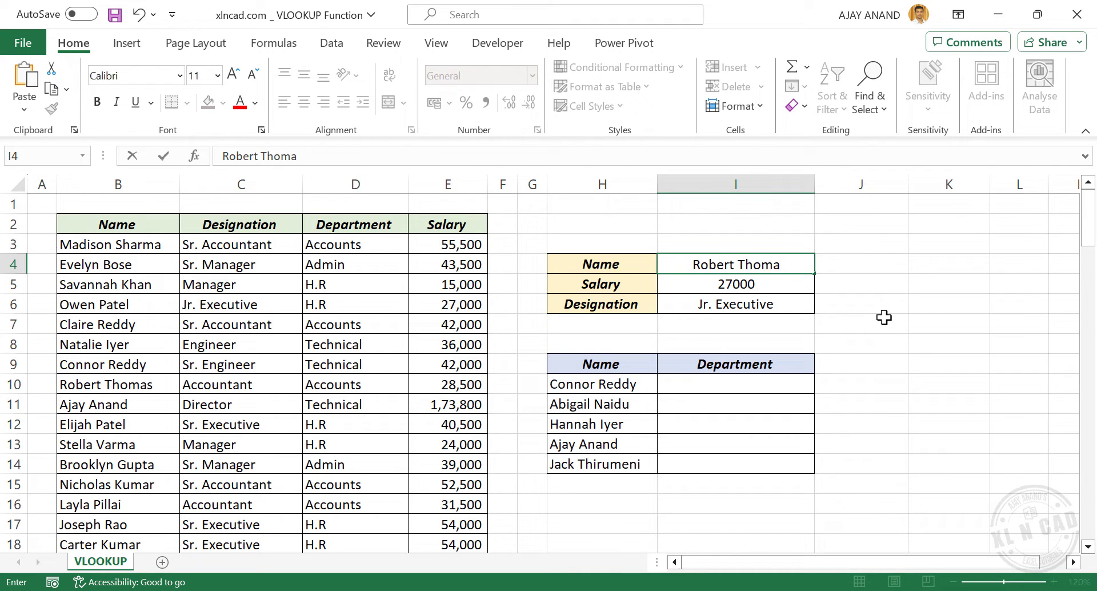
{"action": "type", "text": "s"}
{"action": "key", "text": "Return"}
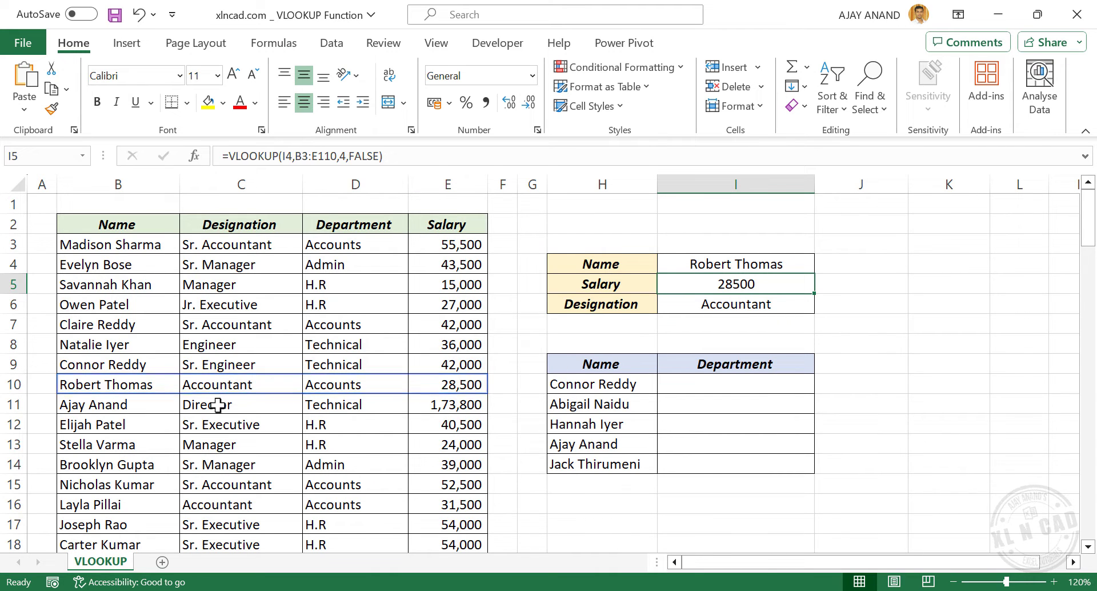
{"action": "scroll", "coordinate": [240, 394], "scroll_direction": "down", "scroll_amount": 20}
{"action": "scroll", "coordinate": [218, 405], "scroll_direction": "up", "scroll_amount": 4}
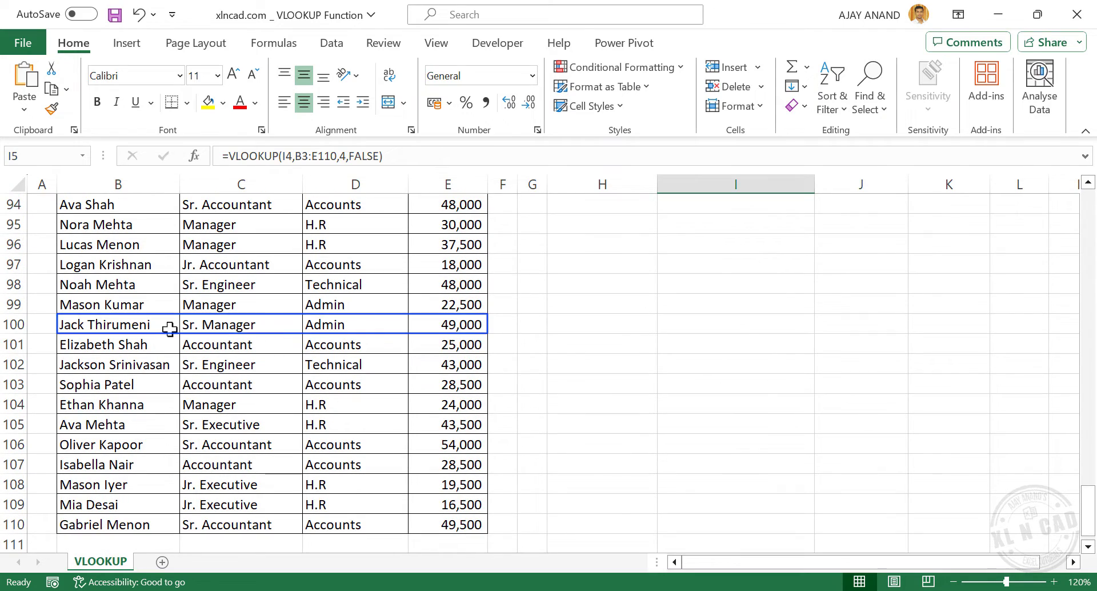
{"action": "scroll", "coordinate": [247, 344], "scroll_direction": "up", "scroll_amount": 20}
{"action": "scroll", "coordinate": [246, 344], "scroll_direction": "up", "scroll_amount": 9}
Look up a third employee in I4, returning salary 49000 and designation Sr. Manager
{"action": "left_click", "coordinate": [706, 258]}
{"action": "type", "text": "Jack Thiru"}
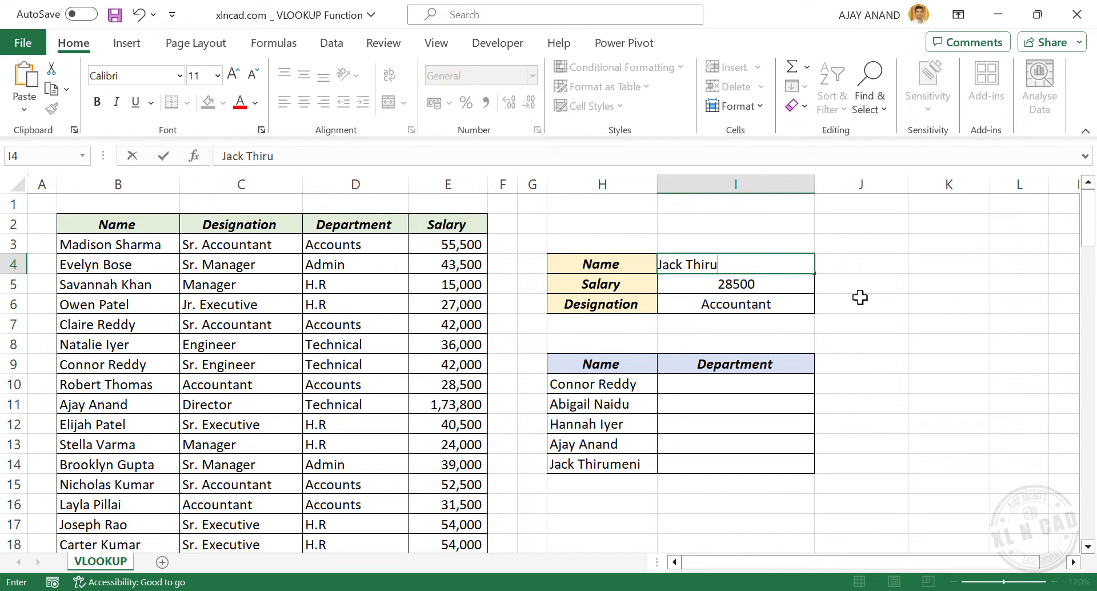
{"action": "type", "text": "meni"}
{"action": "key", "text": "Return"}
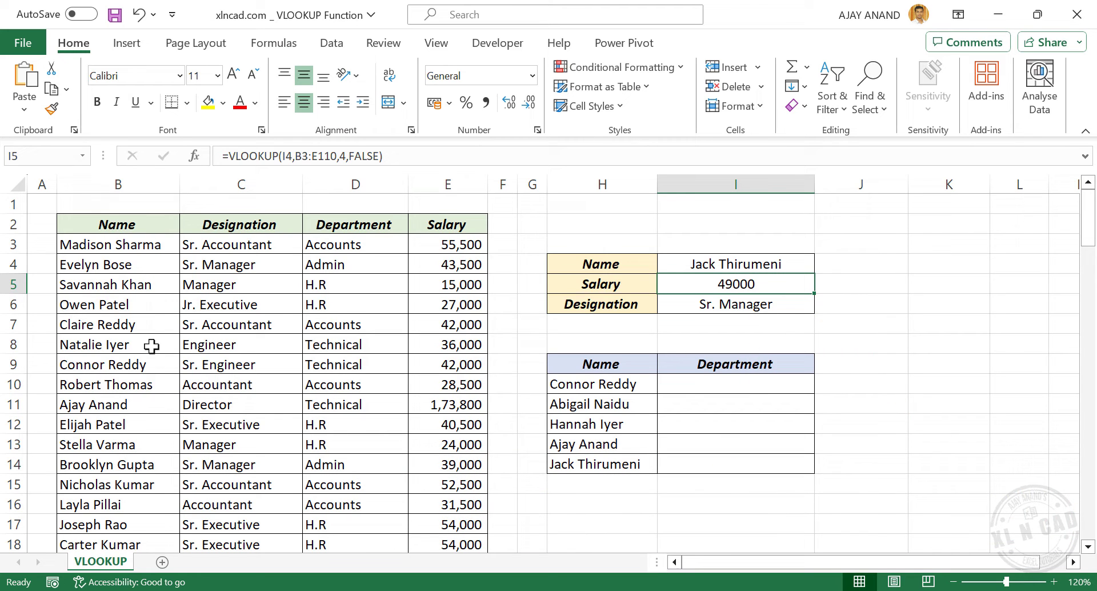
{"action": "scroll", "coordinate": [208, 414], "scroll_direction": "down", "scroll_amount": 7}
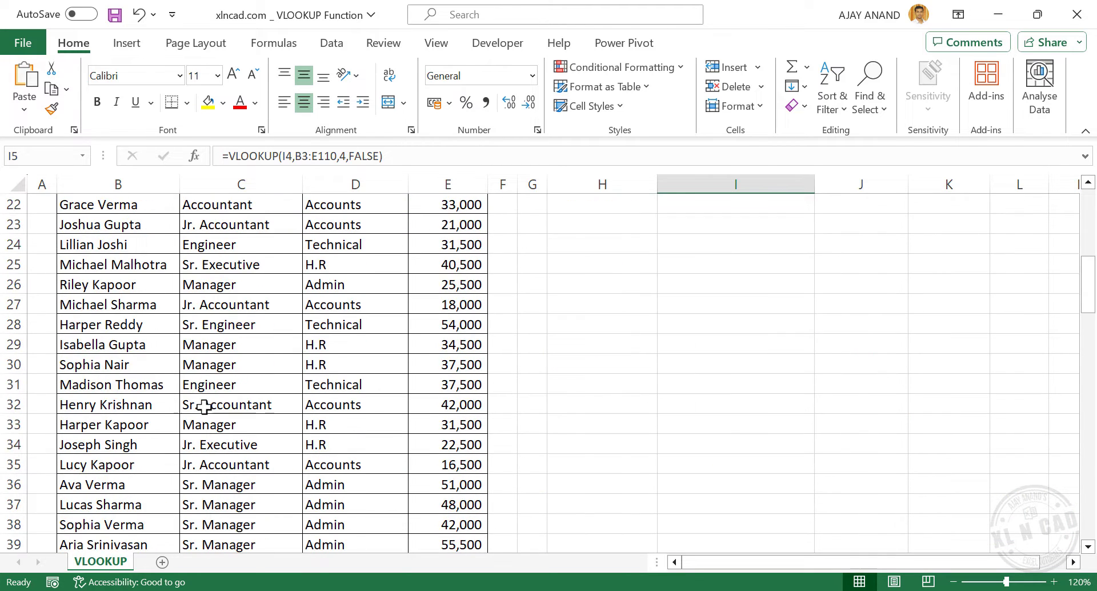
{"action": "scroll", "coordinate": [206, 408], "scroll_direction": "up", "scroll_amount": 7}
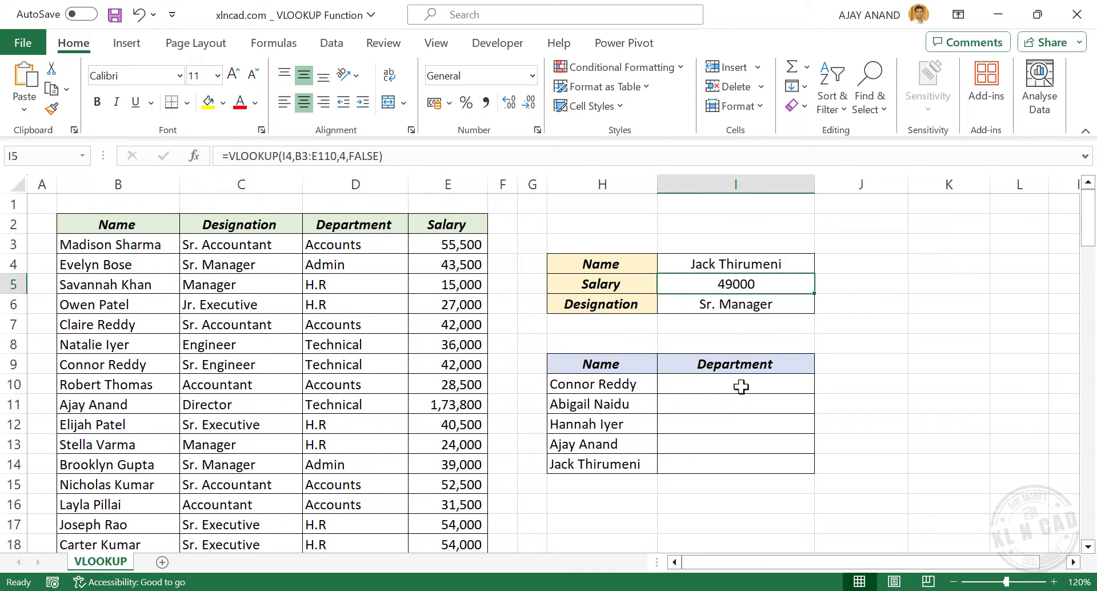
Fill I10:I14 at once with =VLOOKUP(H10,$B$3:$E$110,3,FALSE) to return each department
{"action": "left_click_drag", "start_coordinate": [741, 387], "coordinate": [746, 457]}
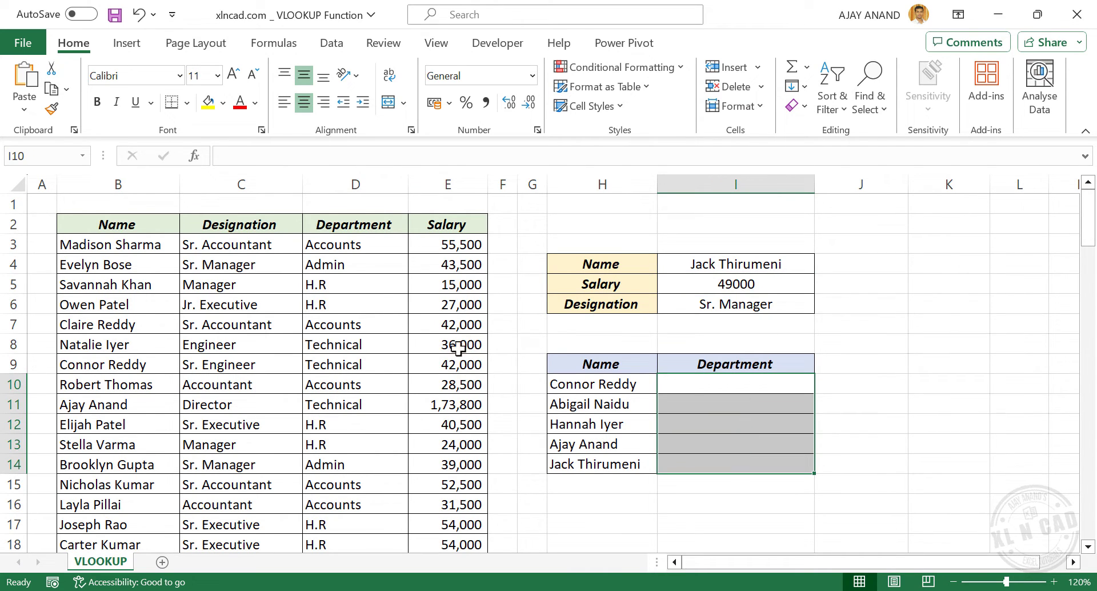
{"action": "left_click", "coordinate": [275, 156]}
{"action": "type", "text": "=VLOOKUP"}
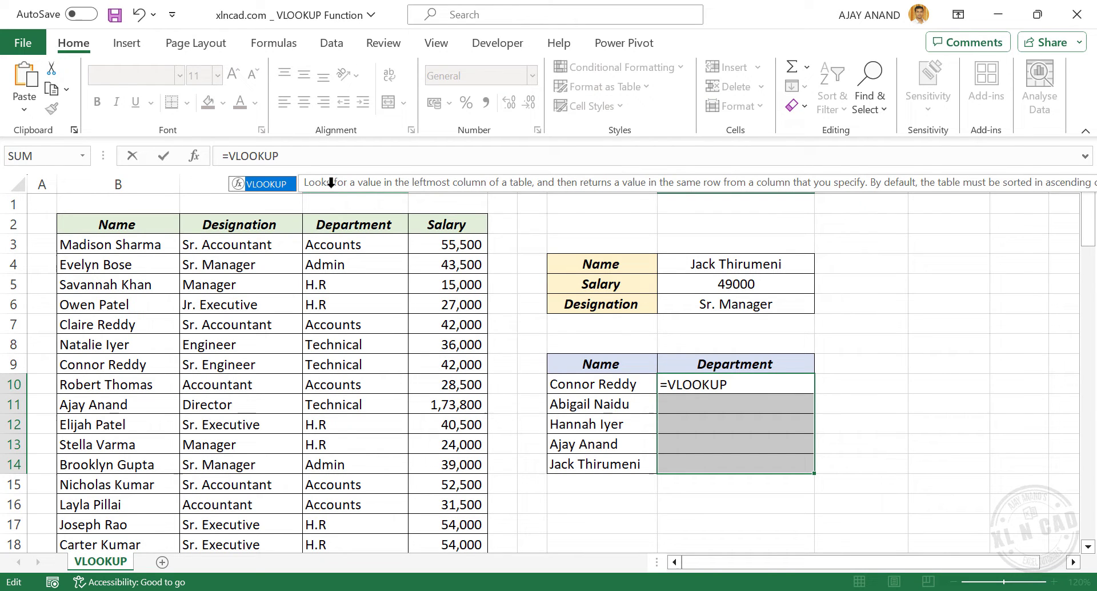
{"action": "type", "text": "("}
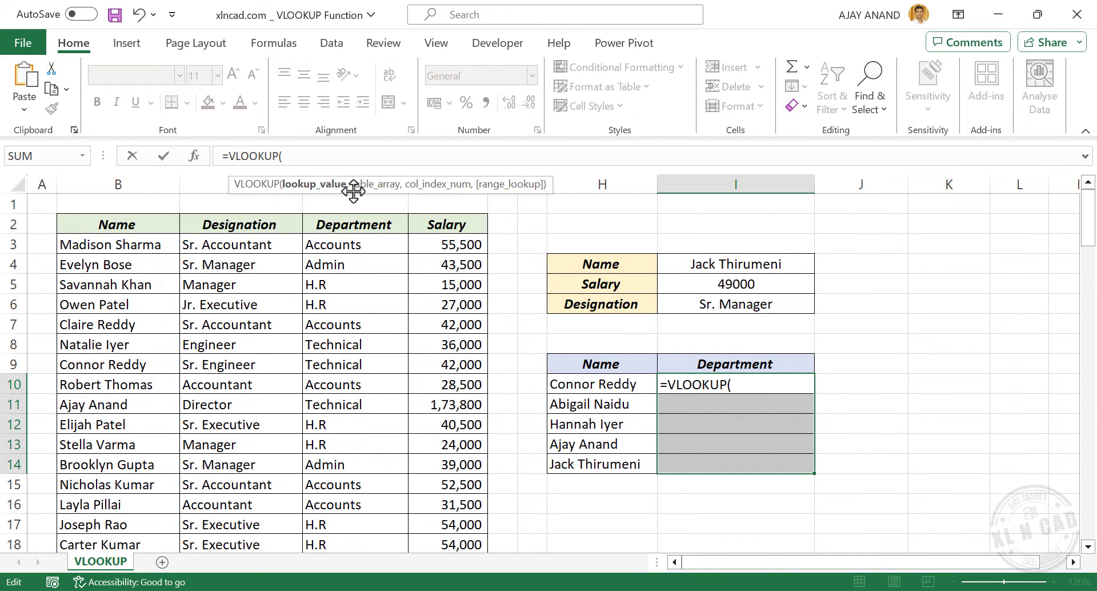
{"action": "left_click", "coordinate": [610, 387]}
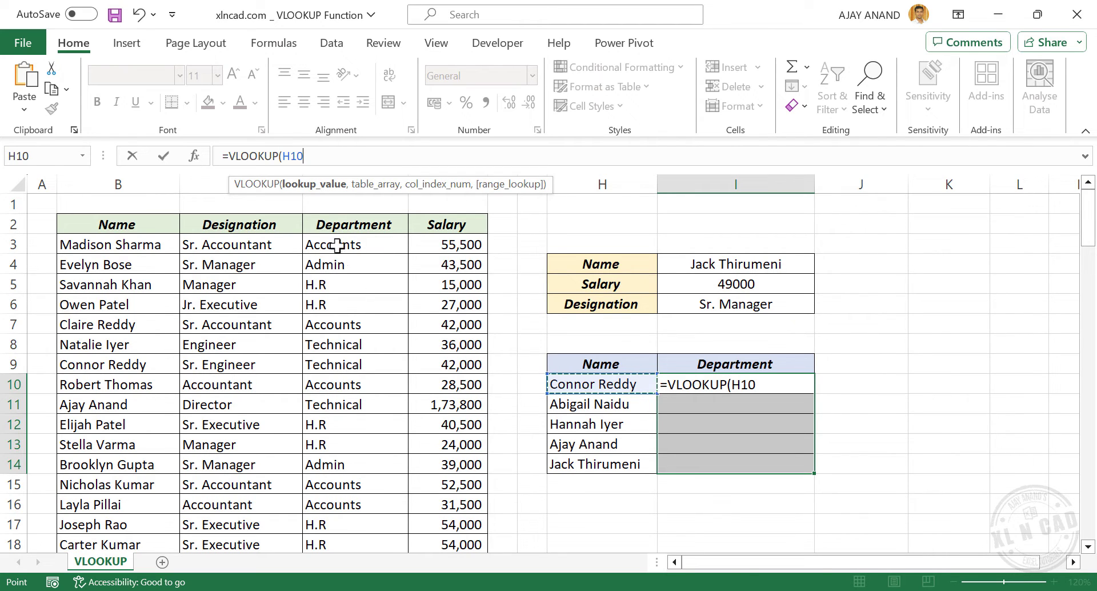
{"action": "type", "text": ","}
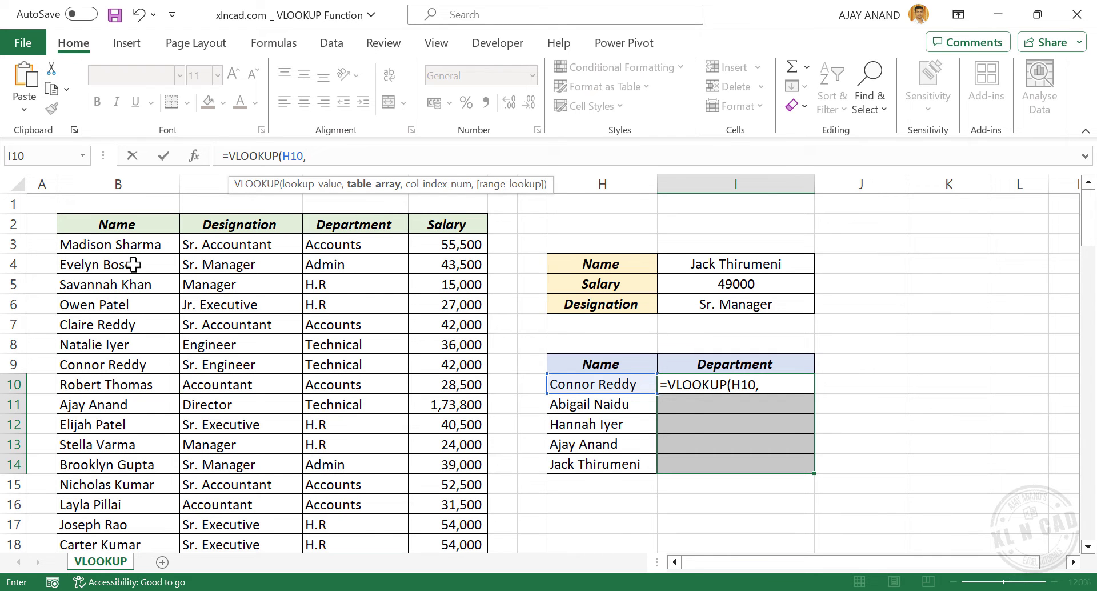
{"action": "left_click_drag", "start_coordinate": [149, 247], "coordinate": [441, 507]}
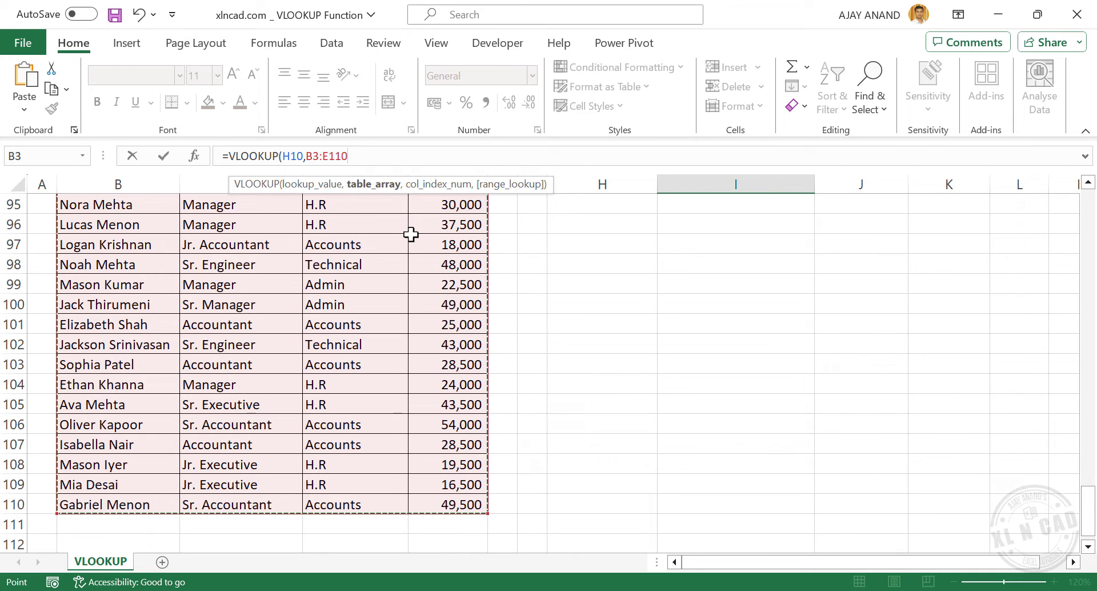
{"action": "key", "text": "F4"}
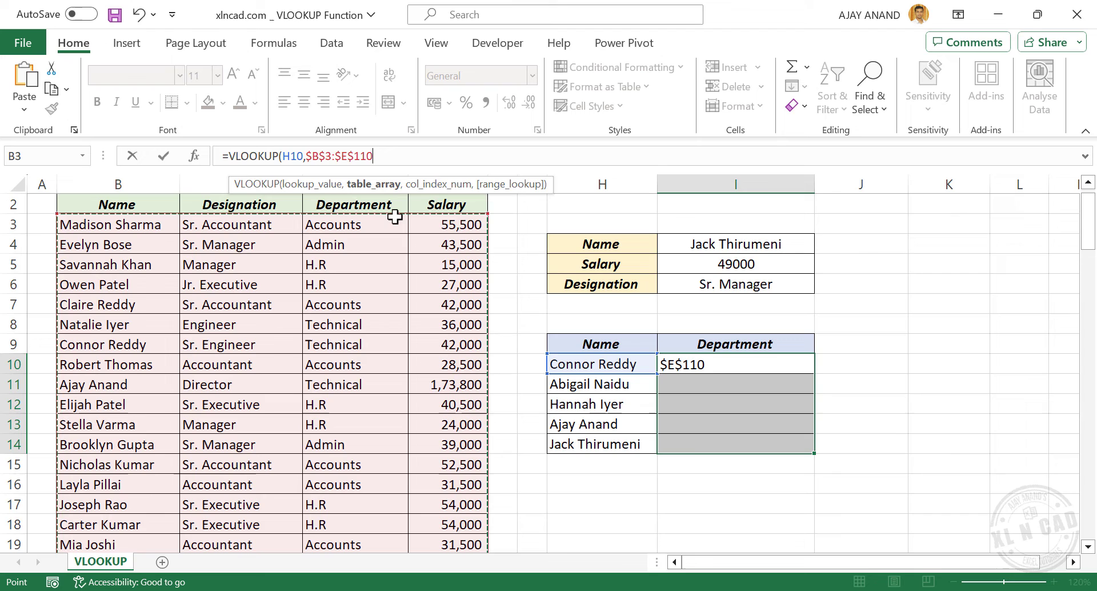
{"action": "type", "text": ","}
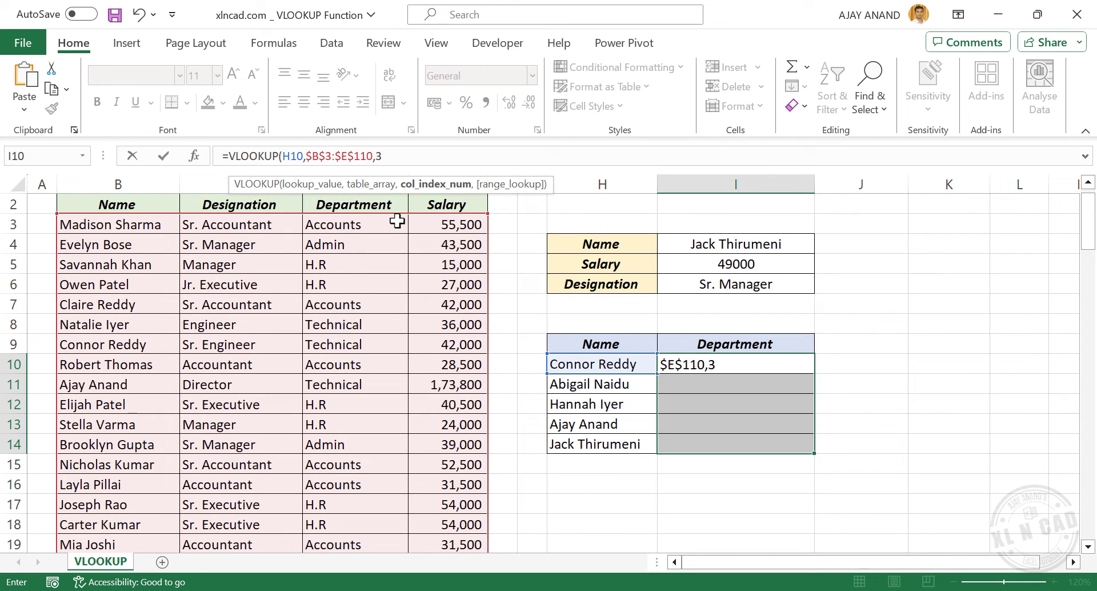
{"action": "type", "text": "3,"}
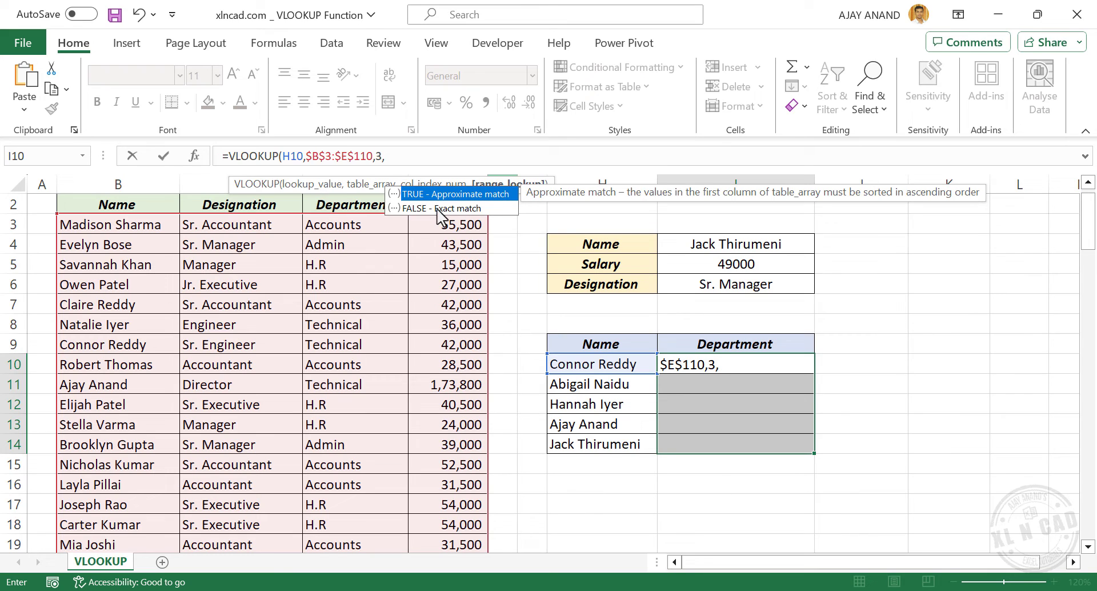
{"action": "type", "text": "FALSE)"}
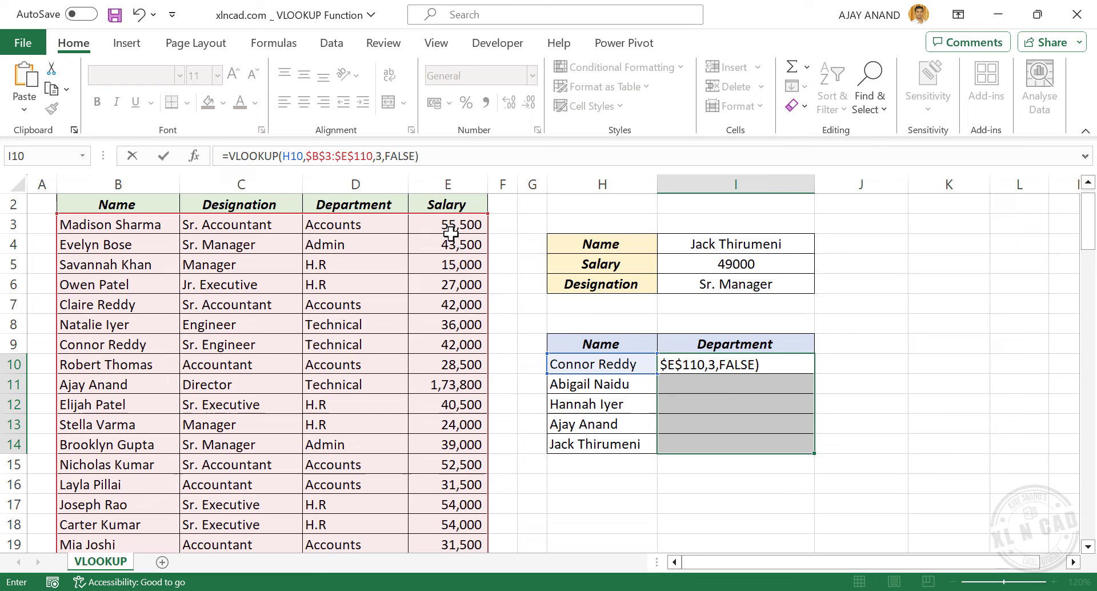
{"action": "key", "text": "ctrl+Return"}
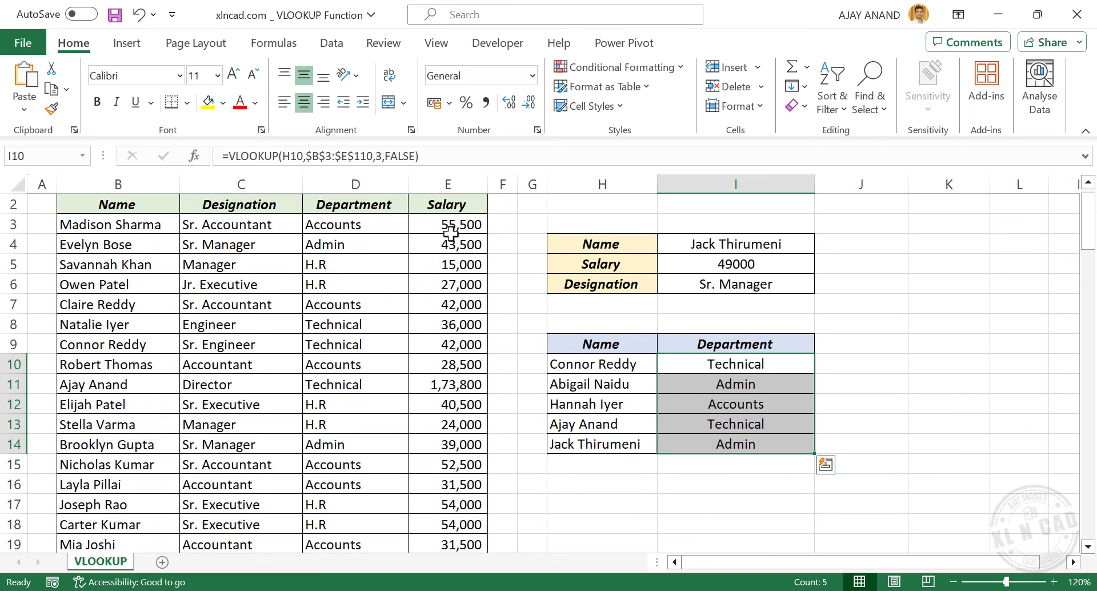